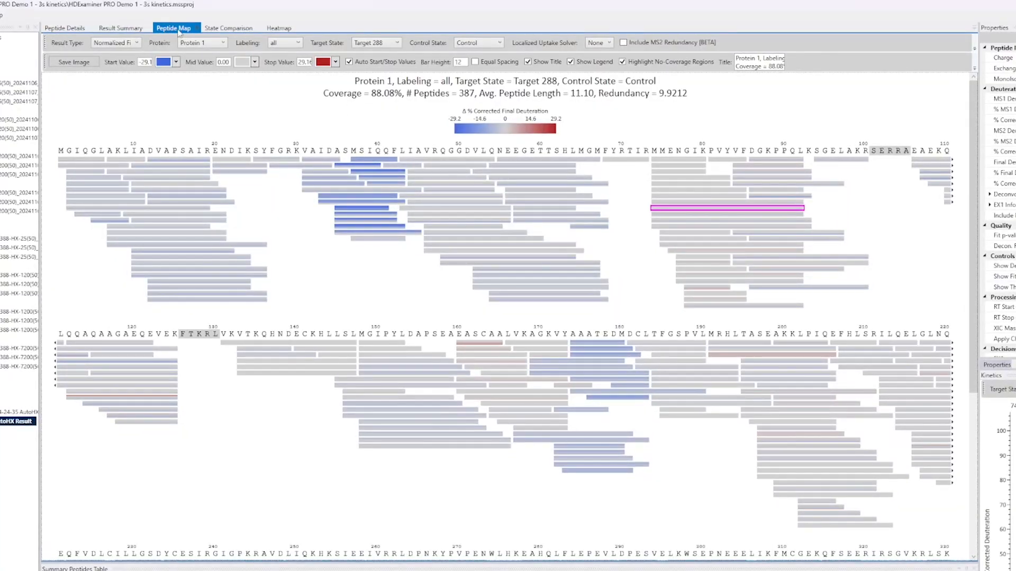
Step: Review the available protein and labeling options for the peptide map
{"action": "left_click", "coordinate": [221, 43]}
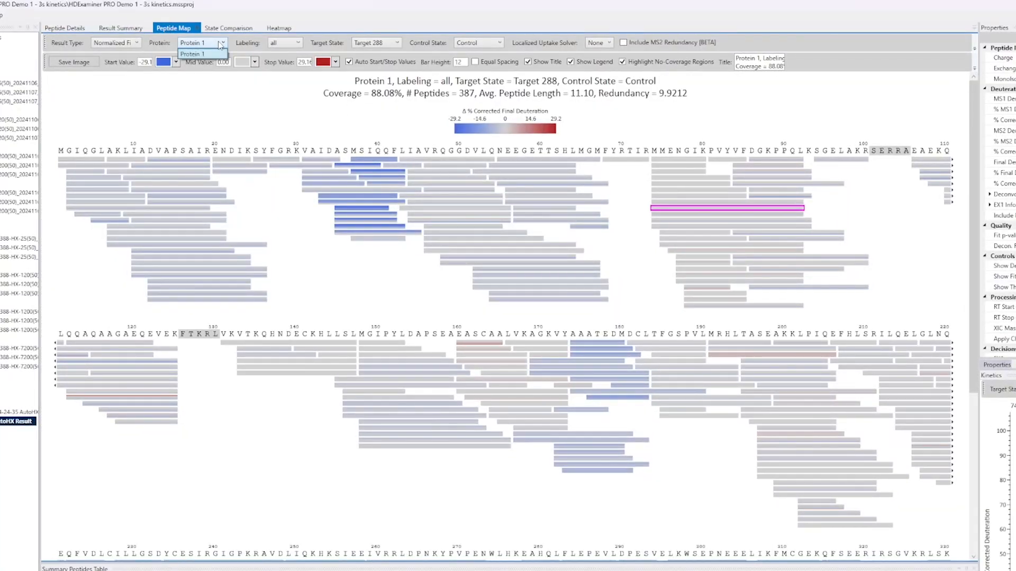
{"action": "left_click", "coordinate": [221, 43]}
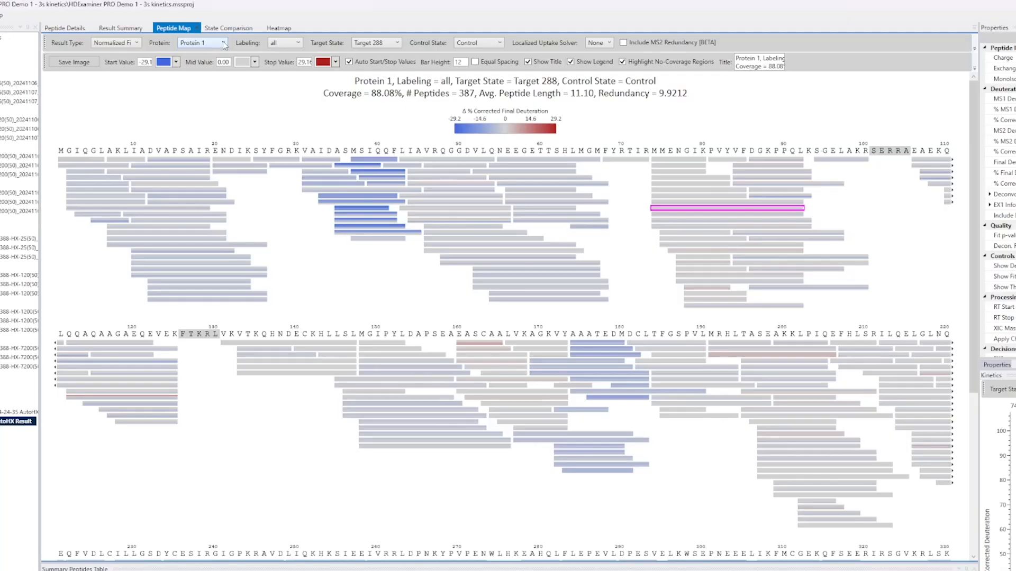
{"action": "left_click", "coordinate": [289, 43]}
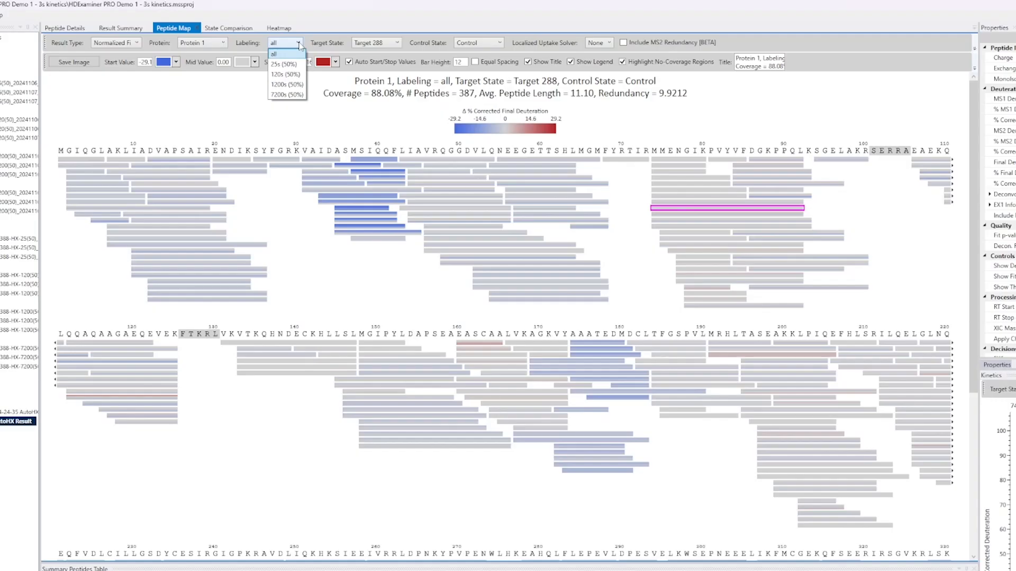
{"action": "left_click", "coordinate": [299, 45]}
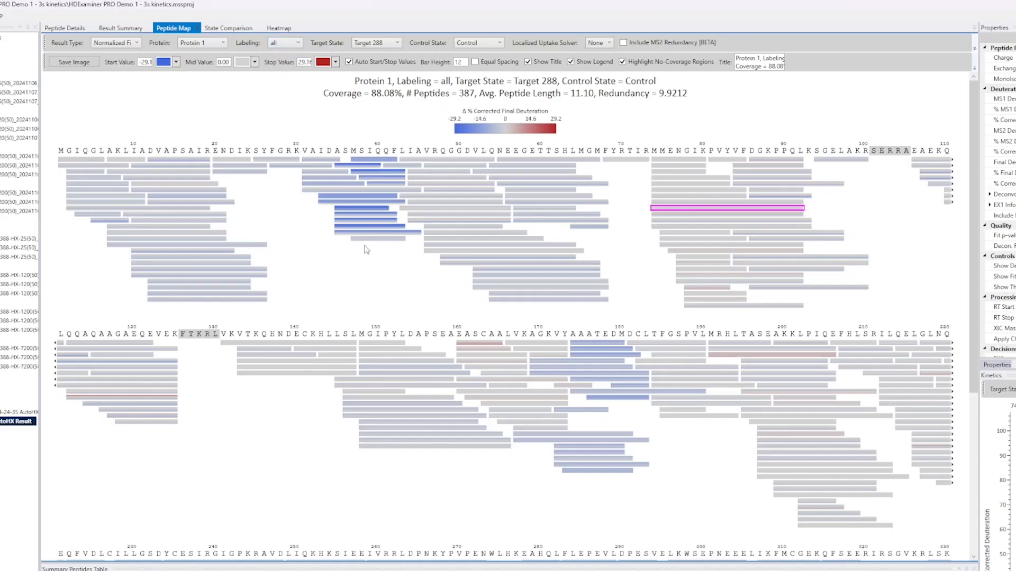
Step: Set the peptide map's bar height to 20
{"action": "left_click_drag", "start_coordinate": [463, 62], "coordinate": [430, 64]}
{"action": "type", "text": "20"}
{"action": "key", "text": "Return"}
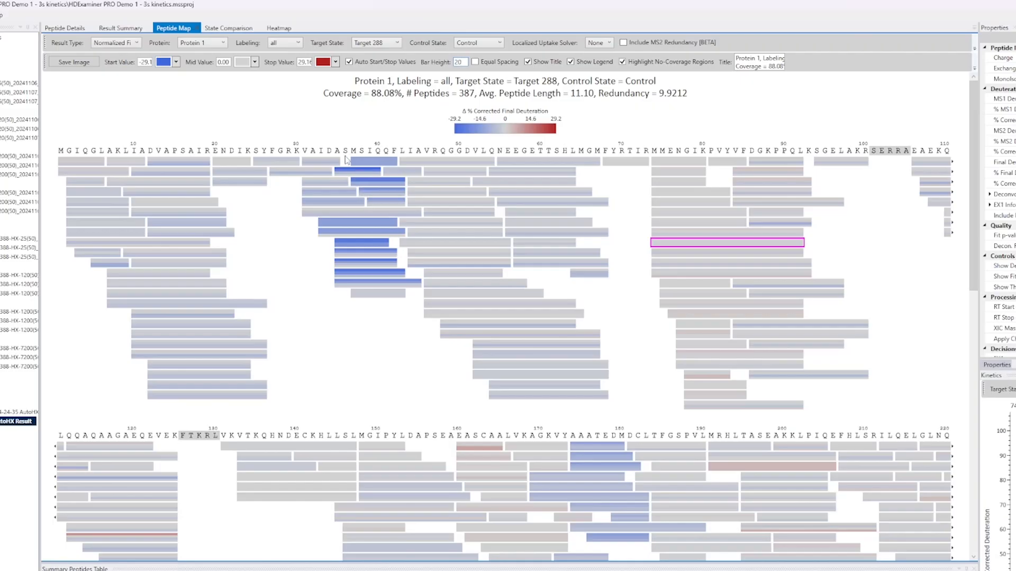
Step: Switch the labeling time to 25s (50%)
{"action": "left_click", "coordinate": [285, 45]}
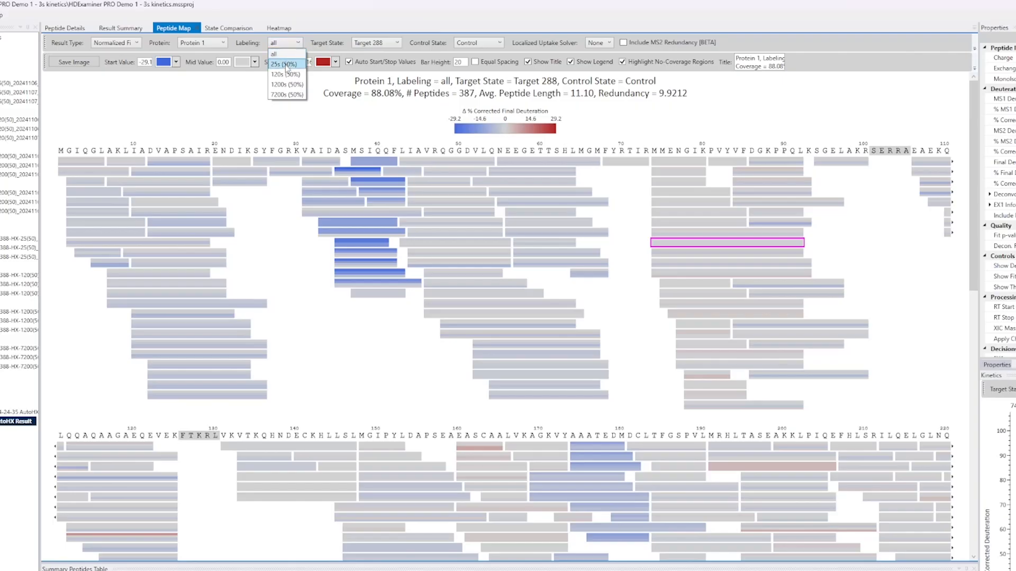
{"action": "left_click", "coordinate": [285, 64]}
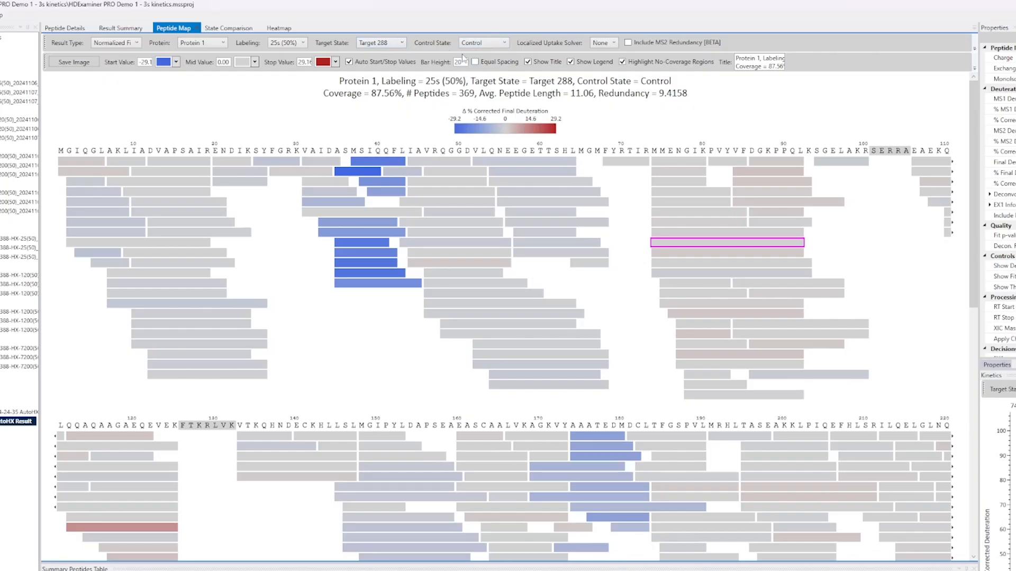
Step: Clear the control state so the map shows the target state's deuteration alone
{"action": "left_click", "coordinate": [483, 45]}
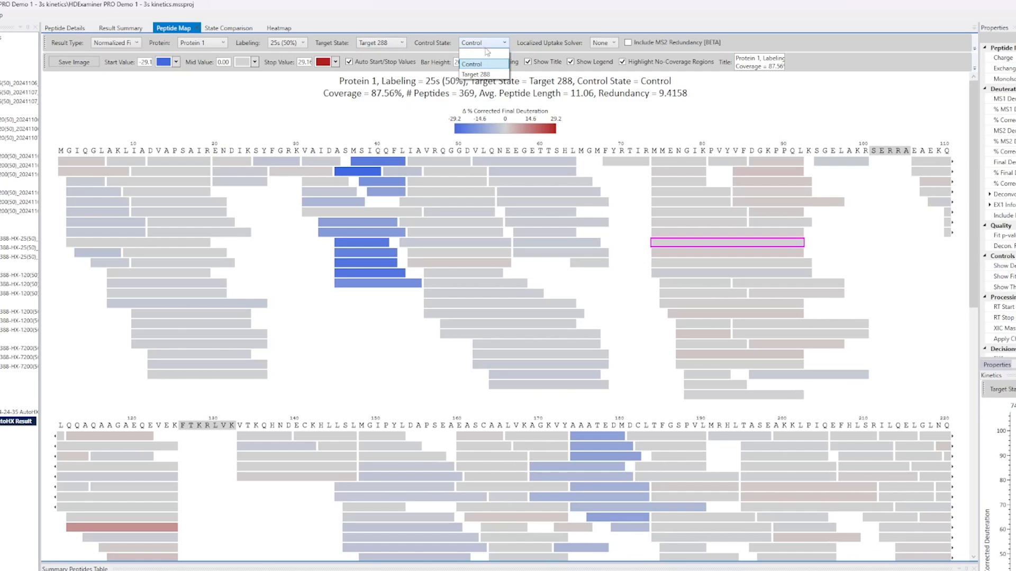
{"action": "left_click", "coordinate": [487, 53]}
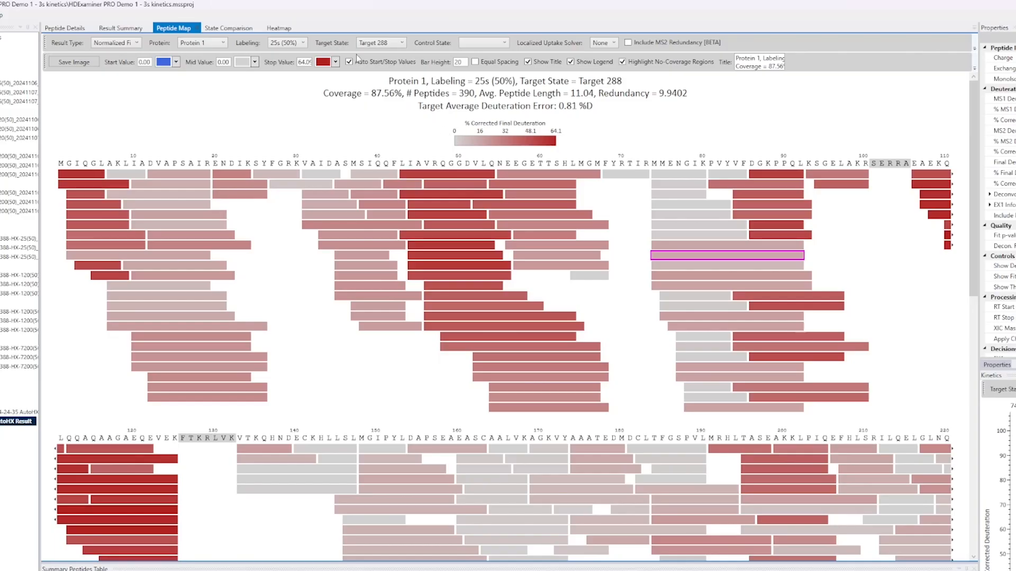
Step: Set the control state to Control again
{"action": "left_click", "coordinate": [487, 45]}
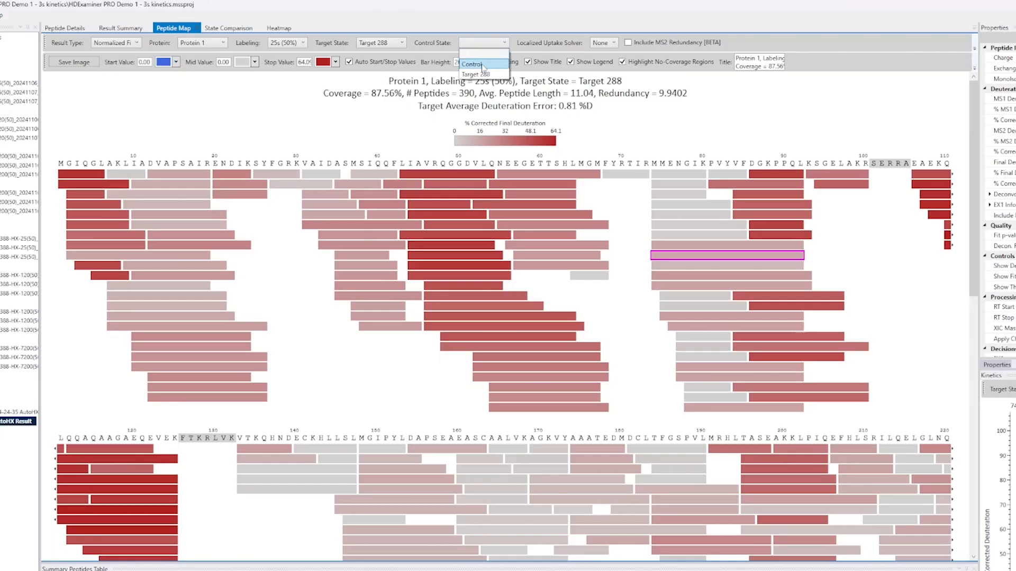
{"action": "left_click", "coordinate": [483, 65]}
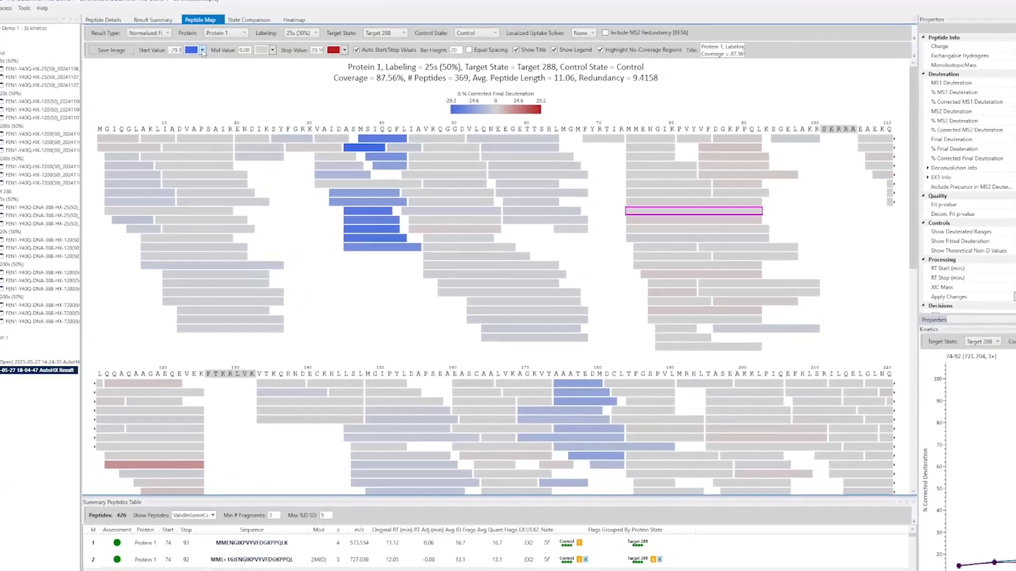
Step: Change the start value colour to a custom teal, #FF1FF5C5, using the advanced colour picker
{"action": "left_click", "coordinate": [202, 51]}
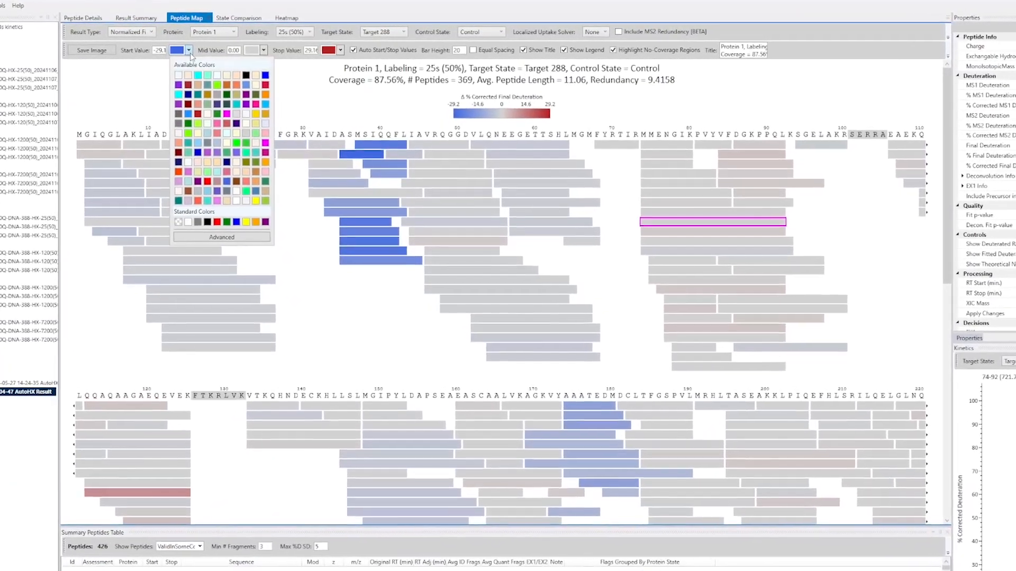
{"action": "left_click", "coordinate": [222, 237]}
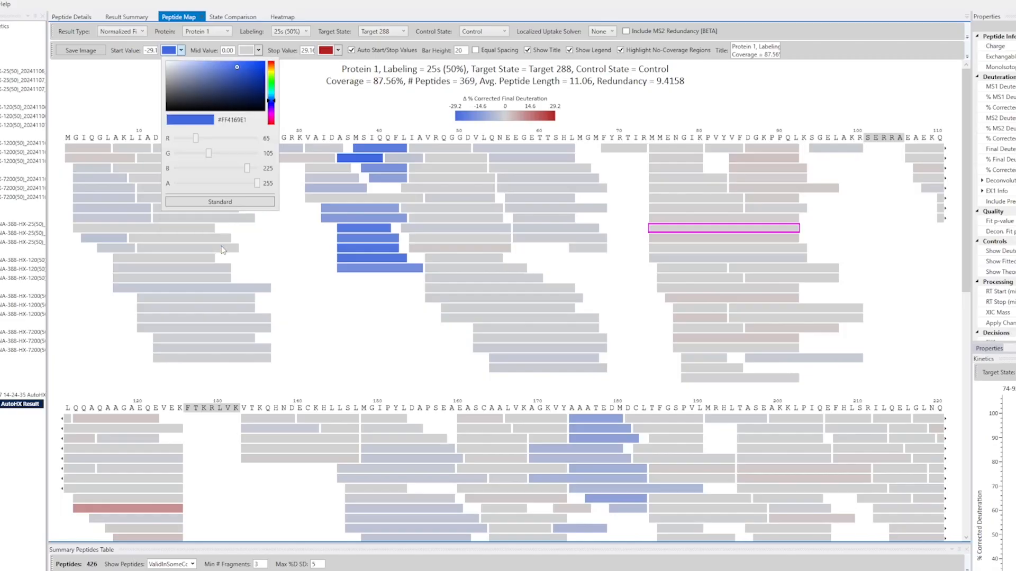
{"action": "mouse_move", "coordinate": [242, 71]}
{"action": "left_mouse_down"}
{"action": "mouse_move", "coordinate": [232, 81]}
{"action": "mouse_move", "coordinate": [252, 64]}
{"action": "left_mouse_up"}
{"action": "left_click", "coordinate": [271, 102]}
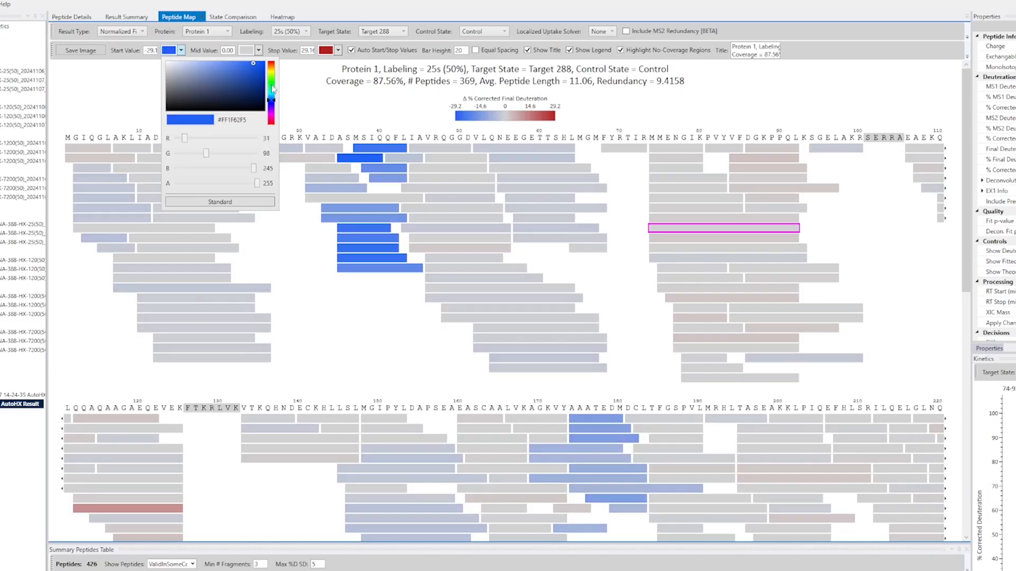
{"action": "left_click", "coordinate": [271, 90]}
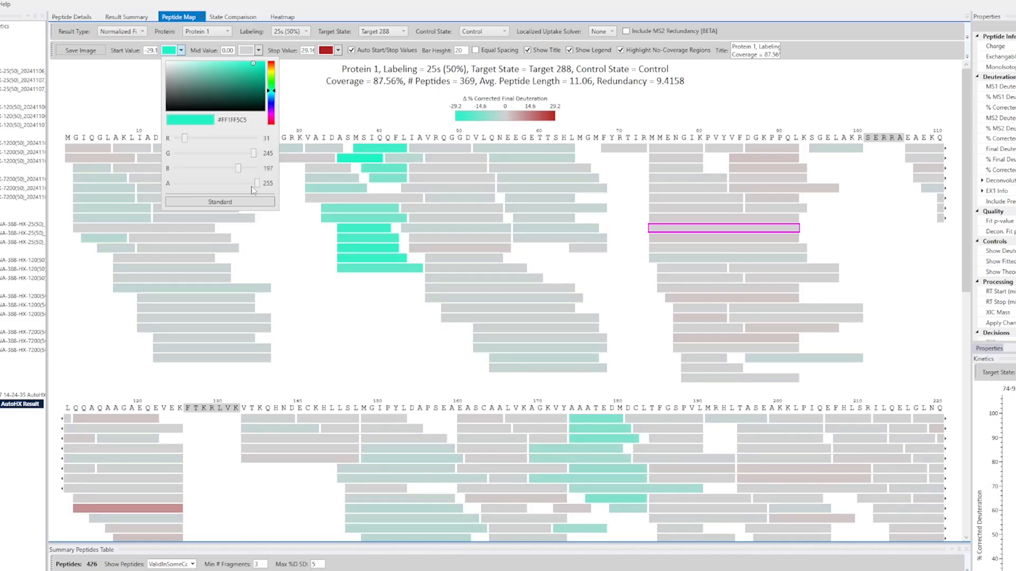
{"action": "mouse_move", "coordinate": [256, 183]}
{"action": "left_mouse_down"}
{"action": "mouse_move", "coordinate": [210, 183]}
{"action": "mouse_move", "coordinate": [271, 183]}
{"action": "left_mouse_up"}
{"action": "left_click", "coordinate": [348, 93]}
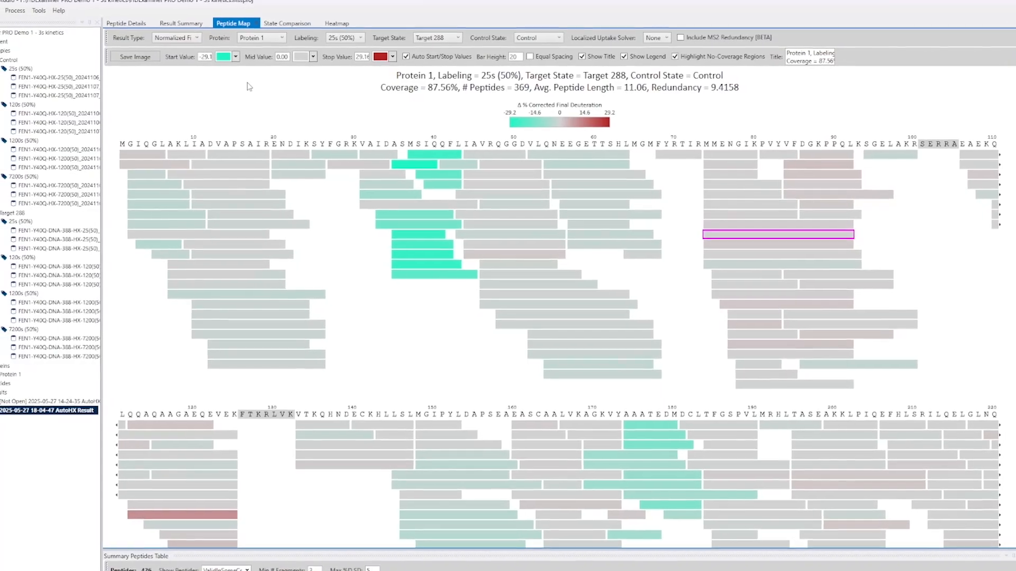
Step: Open the Save Image dialog and review the available image file types
{"action": "left_click", "coordinate": [165, 61]}
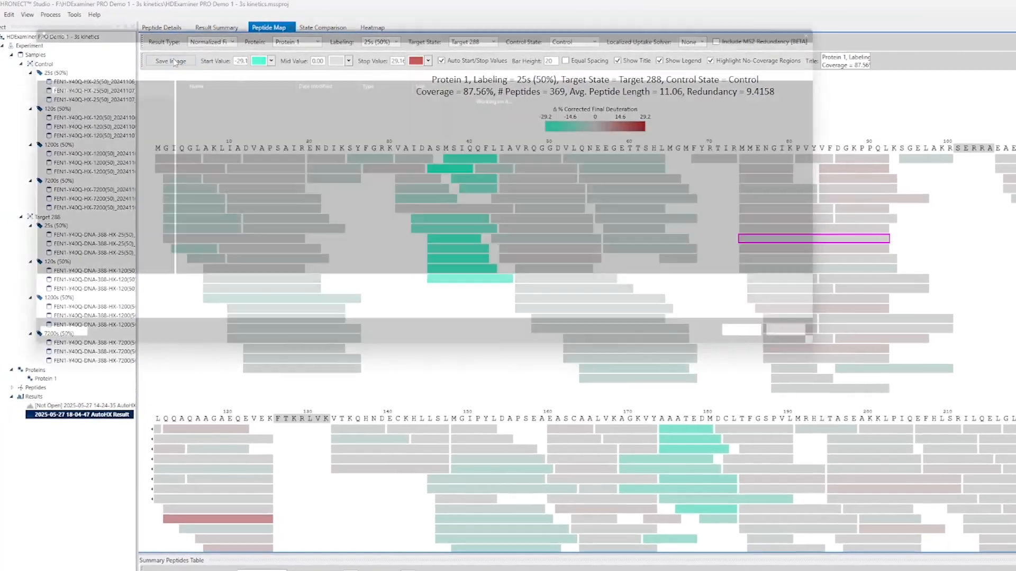
{"action": "left_click", "coordinate": [178, 313]}
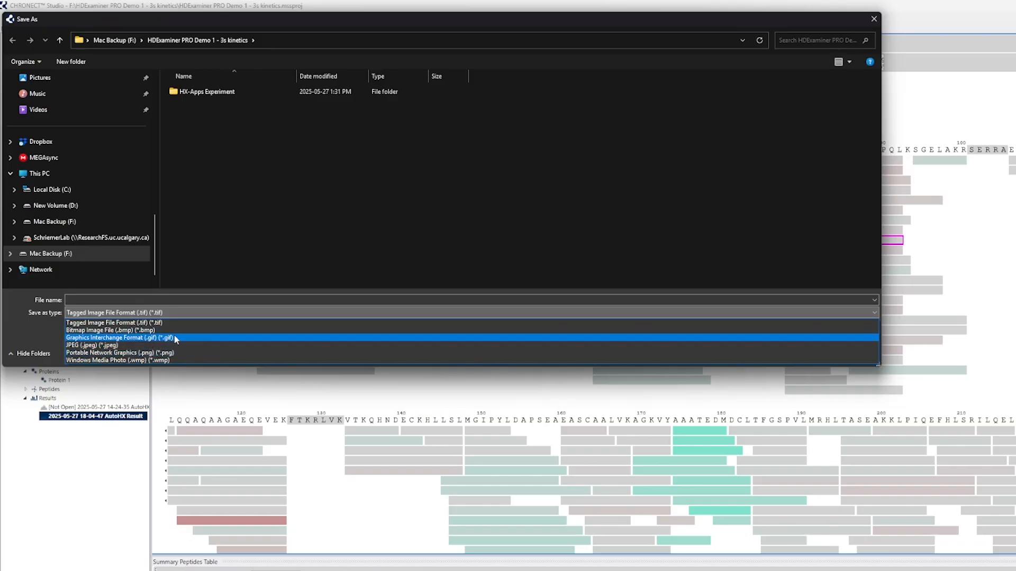
{"action": "left_click", "coordinate": [607, 167]}
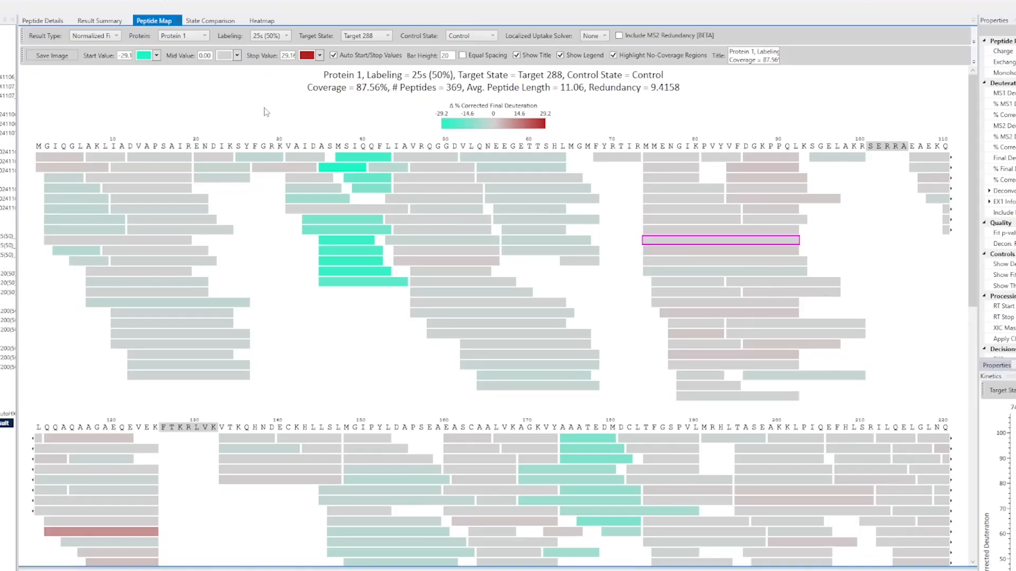
Step: Set the bar height to 12
{"action": "double_click", "coordinate": [444, 55]}
{"action": "key", "text": "Return"}
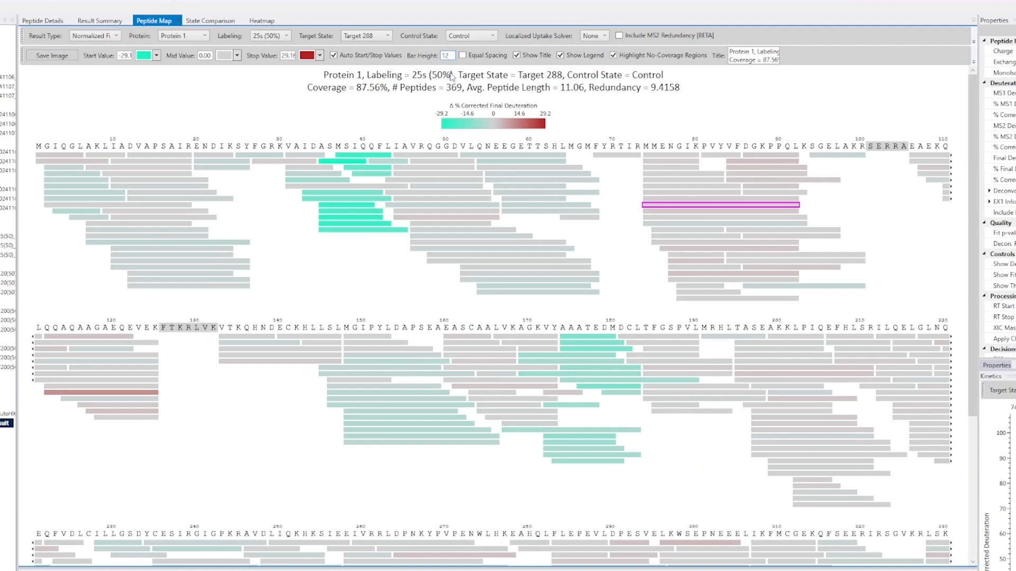
Step: Turn Equal Spacing on and back off
{"action": "left_click", "coordinate": [470, 56]}
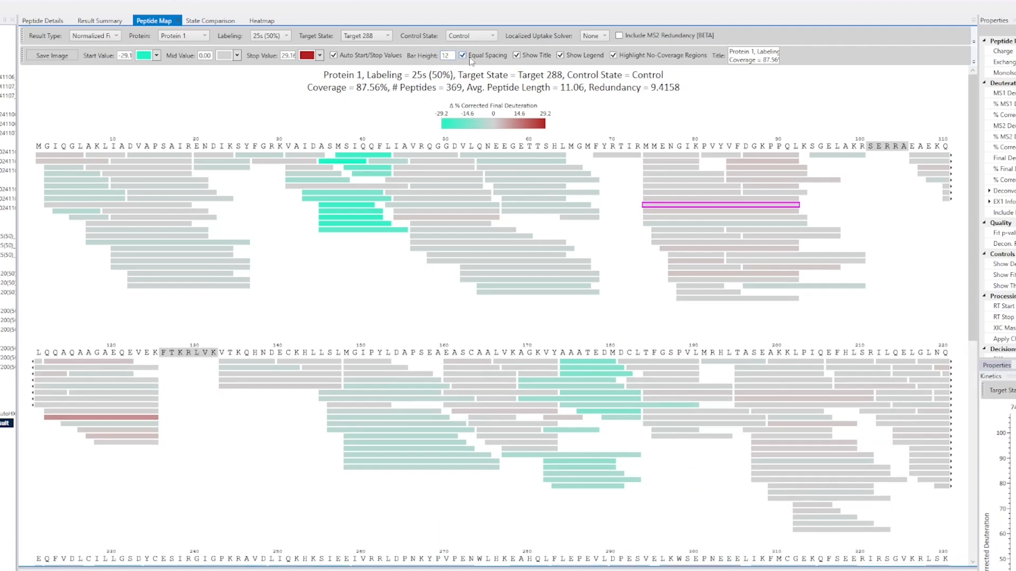
{"action": "left_click", "coordinate": [469, 56]}
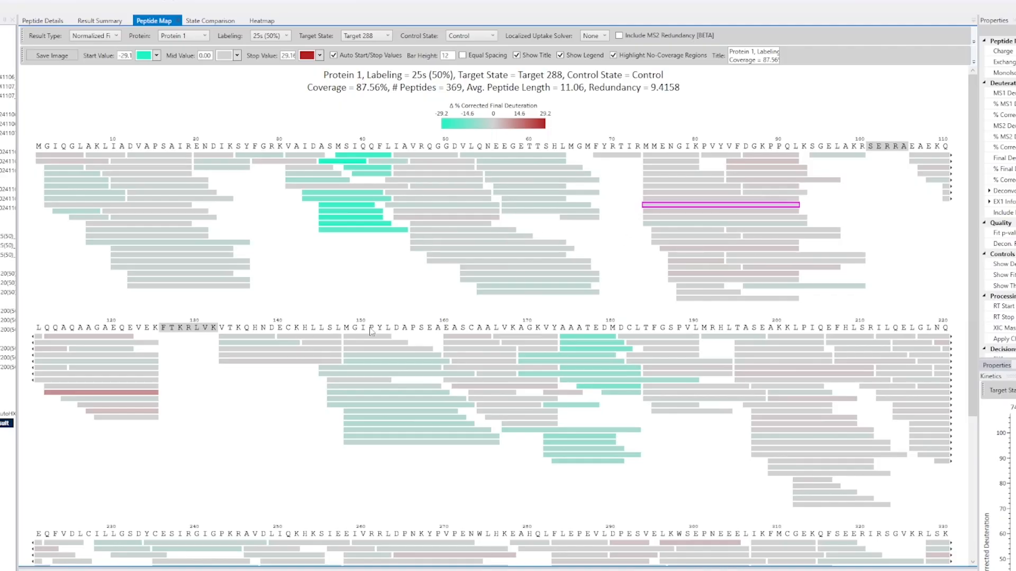
{"action": "scroll", "coordinate": [567, 313], "scroll_direction": "down", "scroll_amount": 3}
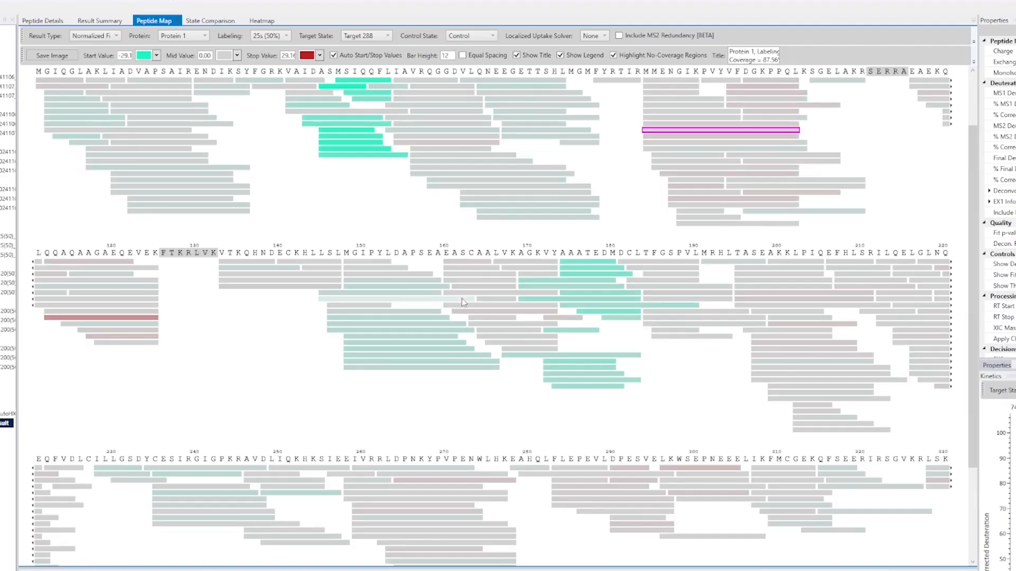
{"action": "scroll", "coordinate": [462, 302], "scroll_direction": "up", "scroll_amount": 3}
Step: Toggle the Show Title and Show Legend options off and back on
{"action": "left_click", "coordinate": [517, 56]}
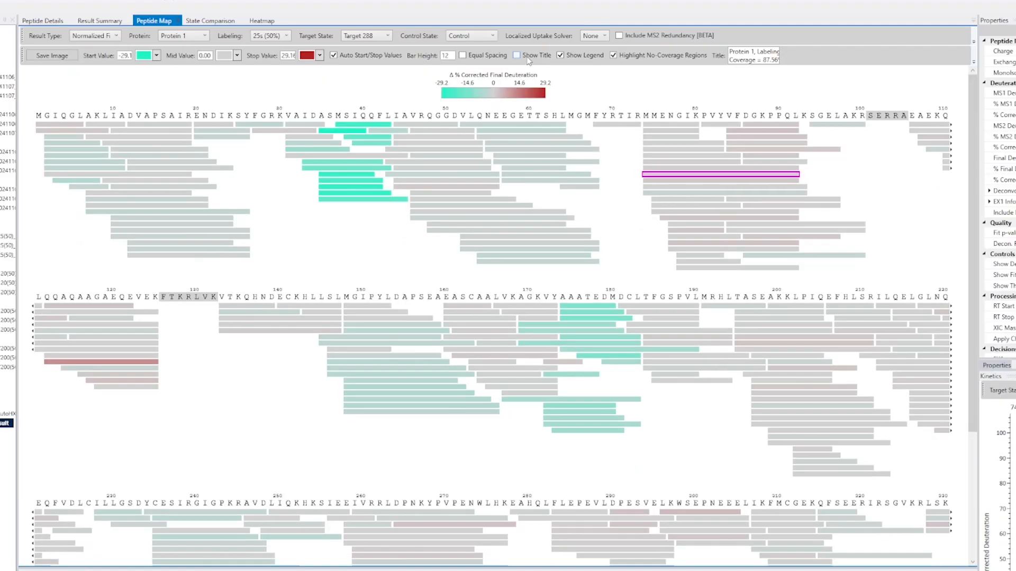
{"action": "left_click", "coordinate": [529, 59]}
{"action": "left_click", "coordinate": [578, 56]}
{"action": "left_click", "coordinate": [578, 56]}
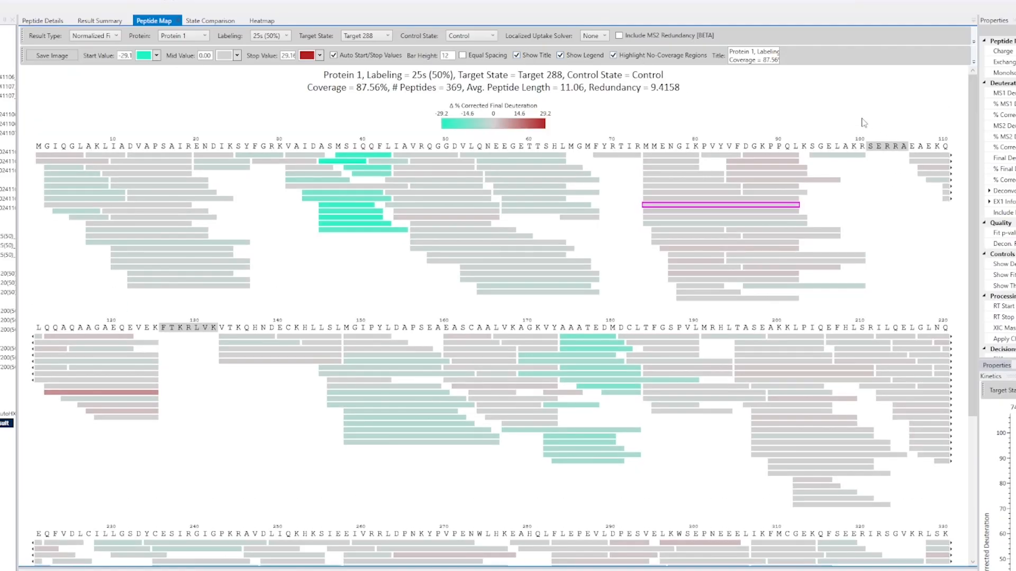
Step: Toggle Highlight No-Coverage Regions off and back on
{"action": "left_click", "coordinate": [640, 56]}
{"action": "left_click", "coordinate": [640, 56]}
{"action": "left_click", "coordinate": [641, 56]}
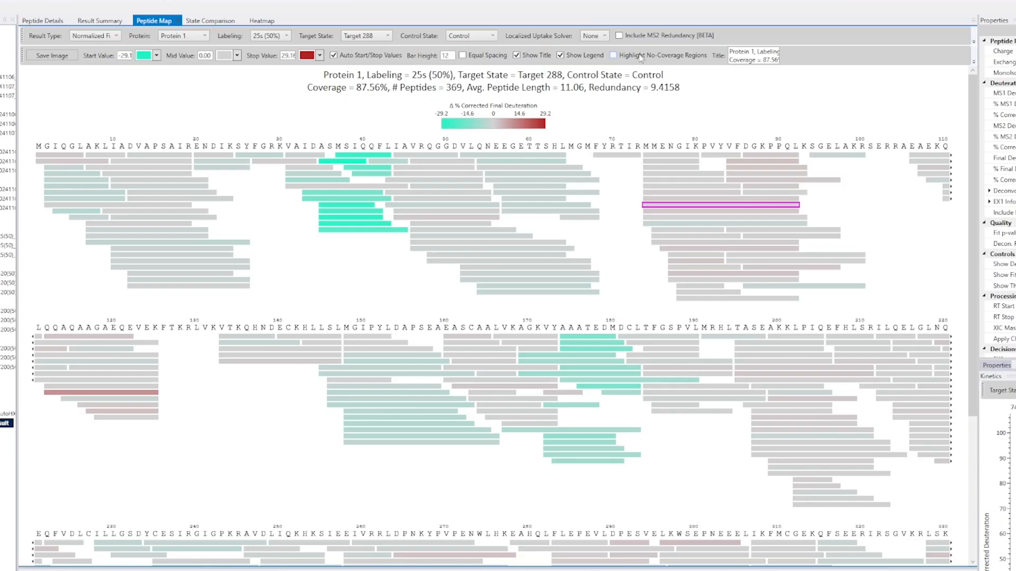
{"action": "left_click", "coordinate": [641, 56]}
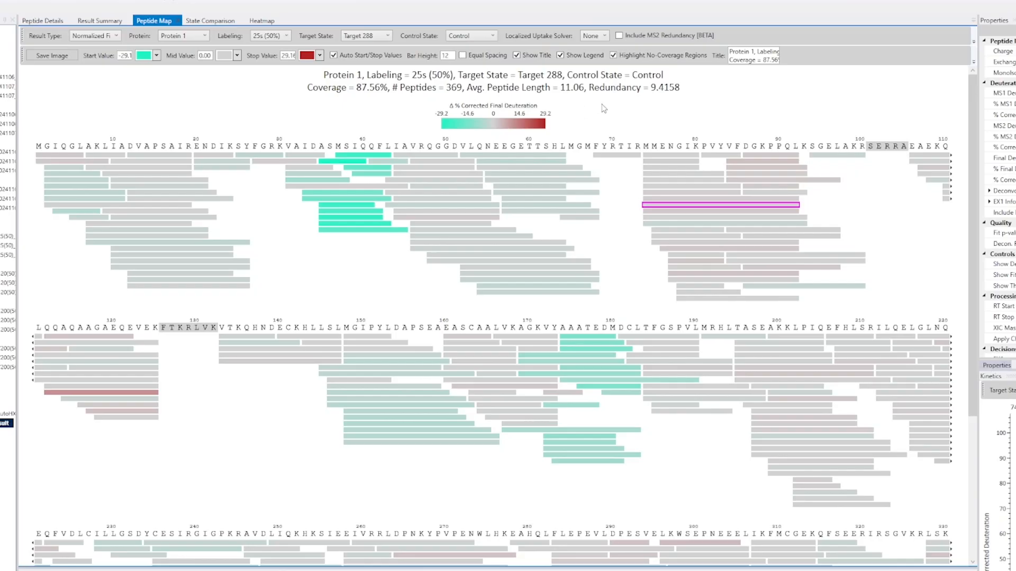
Step: Replace the map title with "This is a custom title"
{"action": "left_click", "coordinate": [749, 52]}
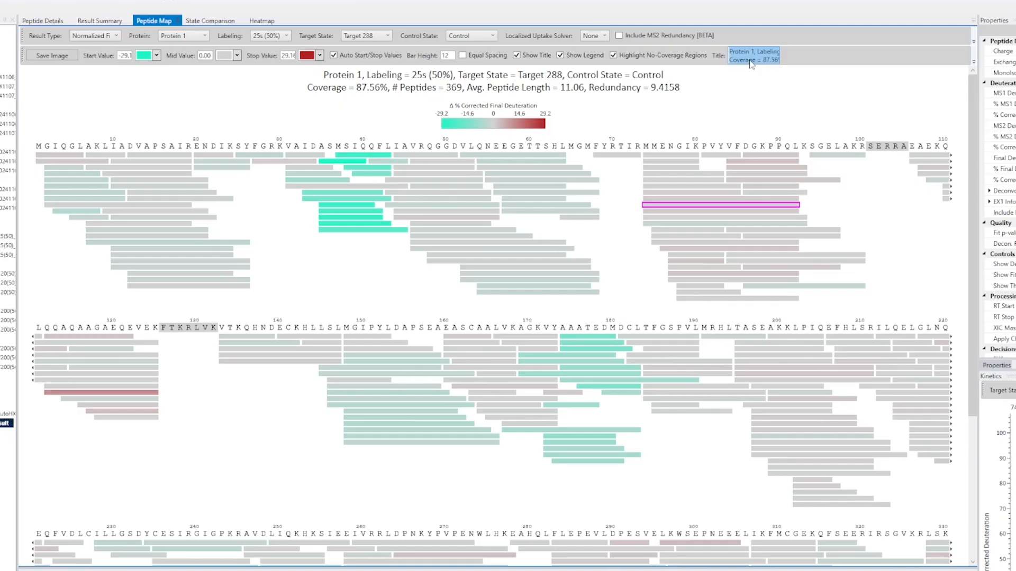
{"action": "type", "text": "Thi"}
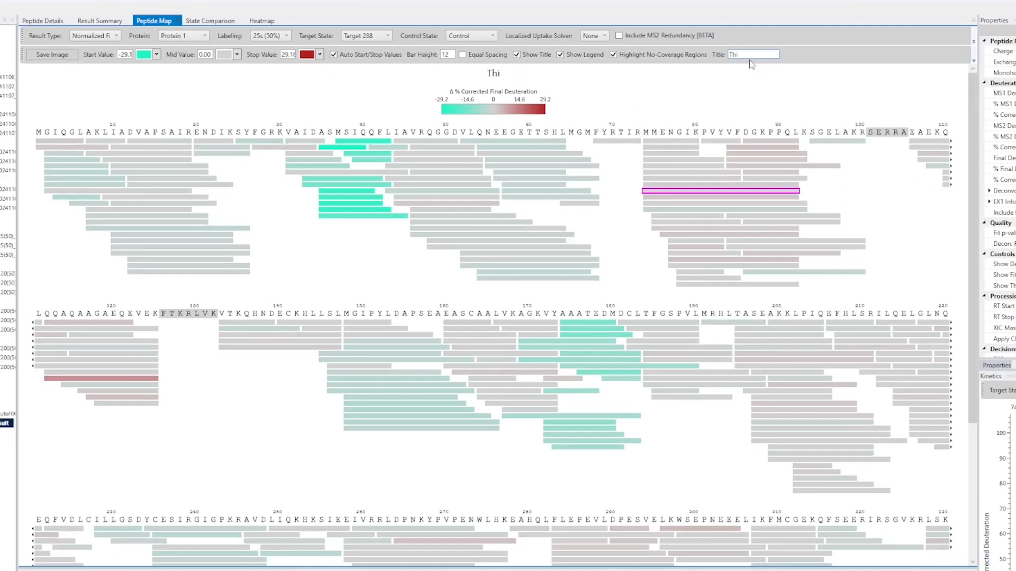
{"action": "type", "text": "s is a custom title"}
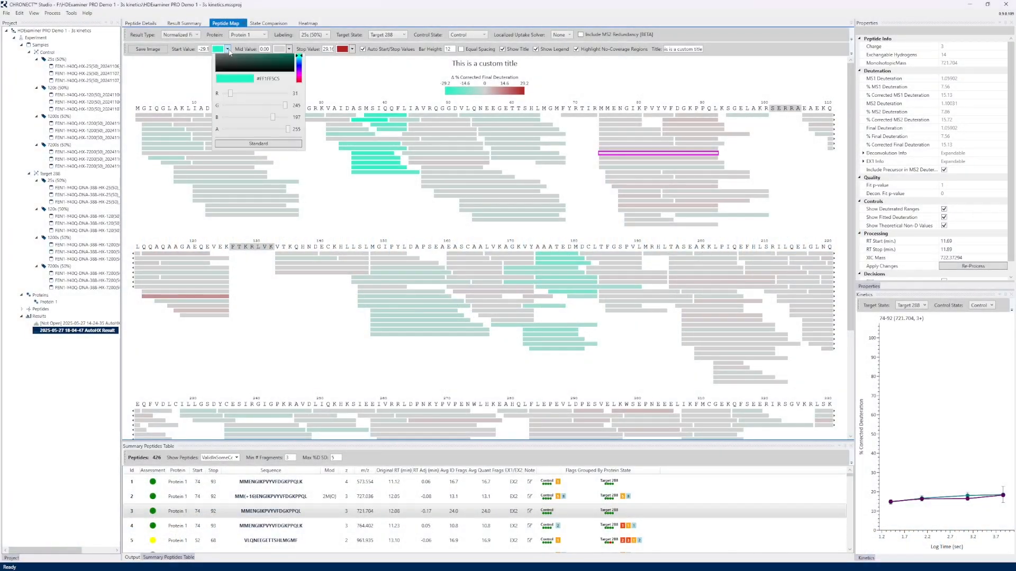
Step: Change the start value colour to blue, #FF1F7BF5
{"action": "left_click", "coordinate": [300, 88]}
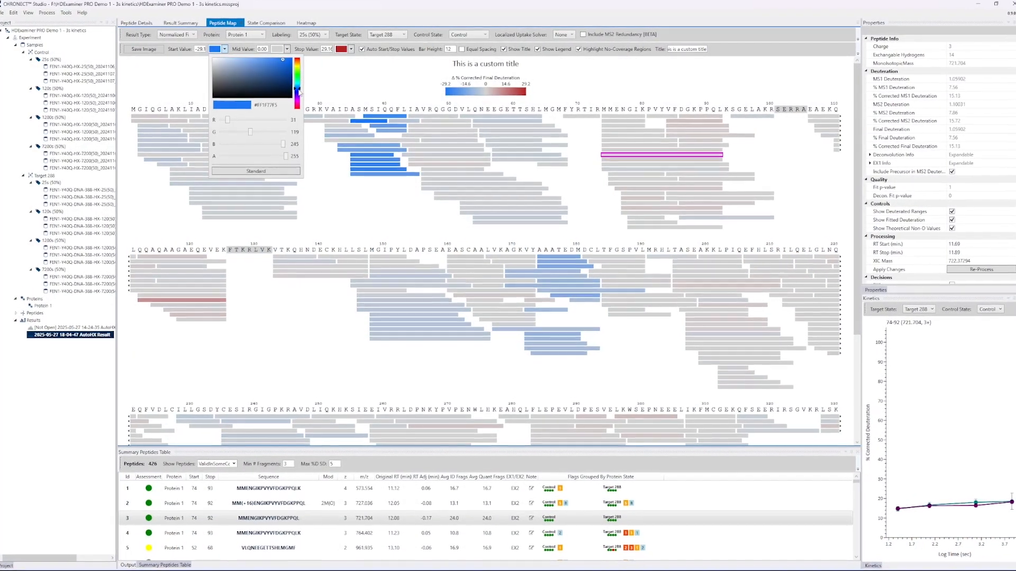
{"action": "left_click", "coordinate": [390, 82]}
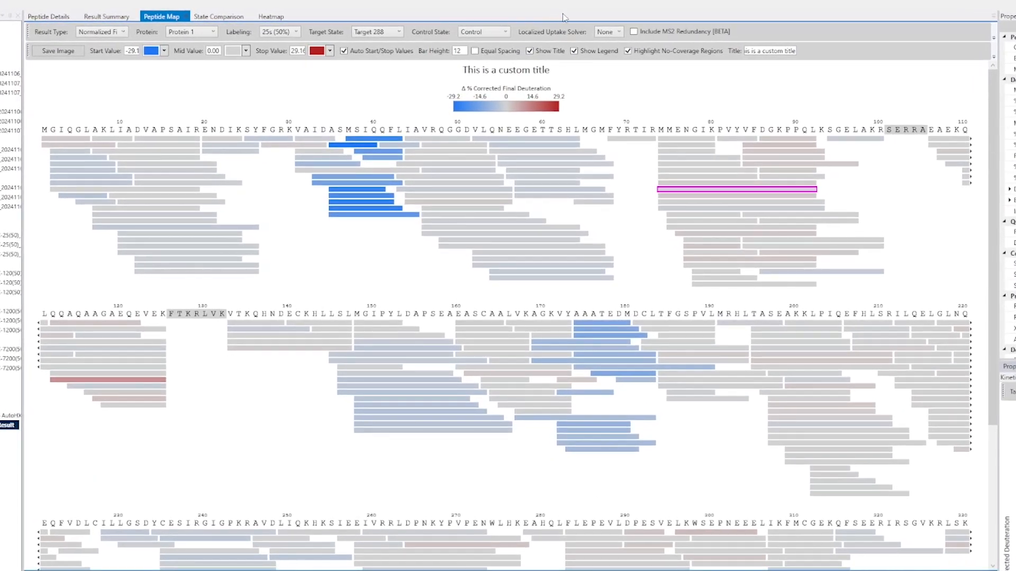
Step: Set the Localized Uptake Solver to Babic & Smith
{"action": "left_click", "coordinate": [620, 32]}
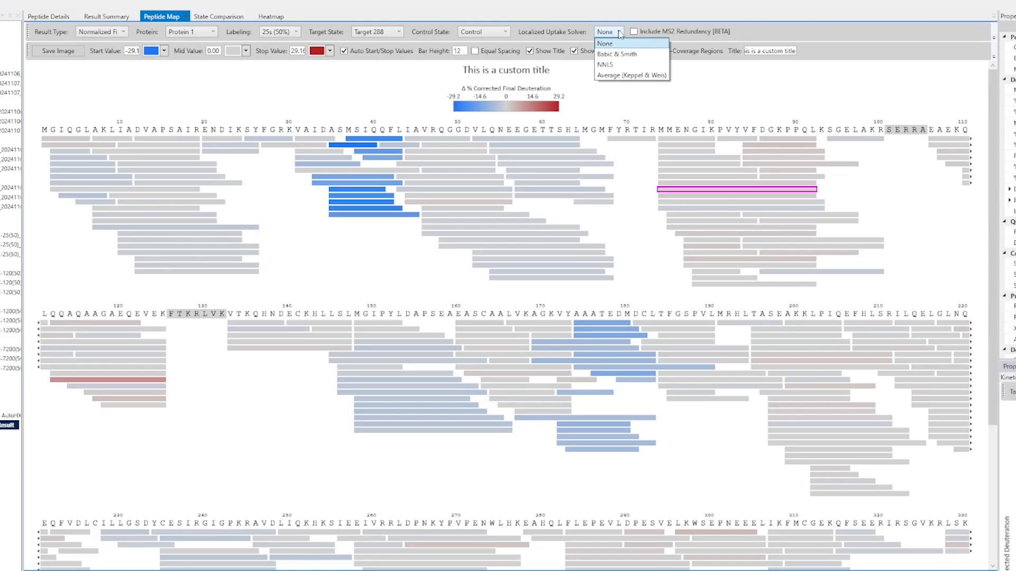
{"action": "left_click", "coordinate": [372, 99]}
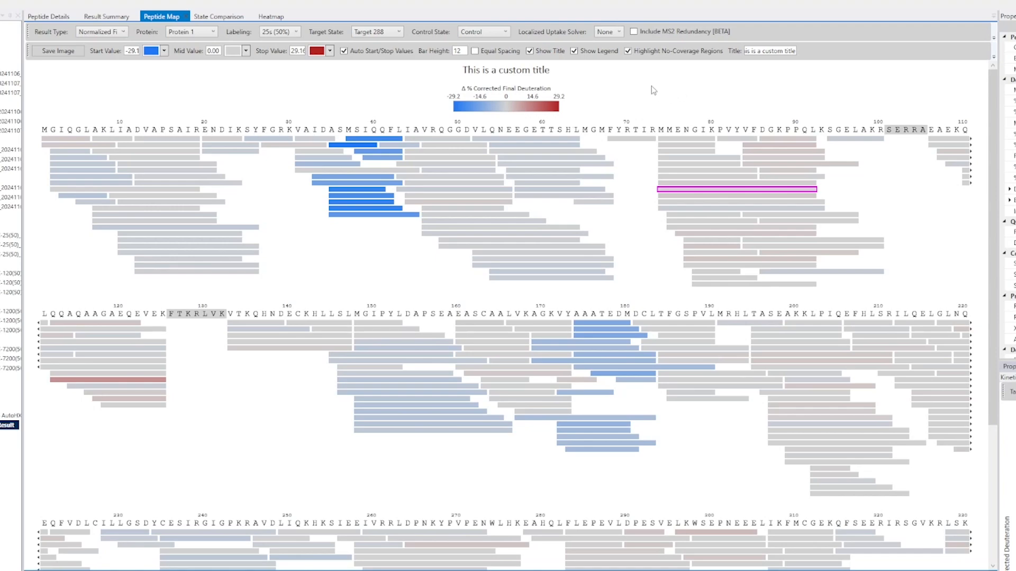
{"action": "left_click", "coordinate": [610, 37]}
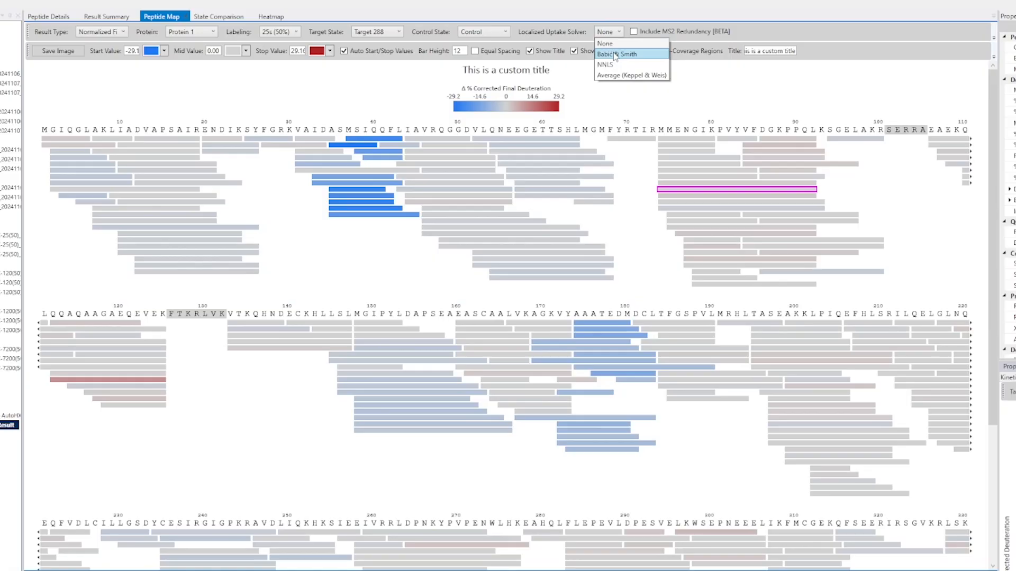
{"action": "left_click", "coordinate": [615, 55]}
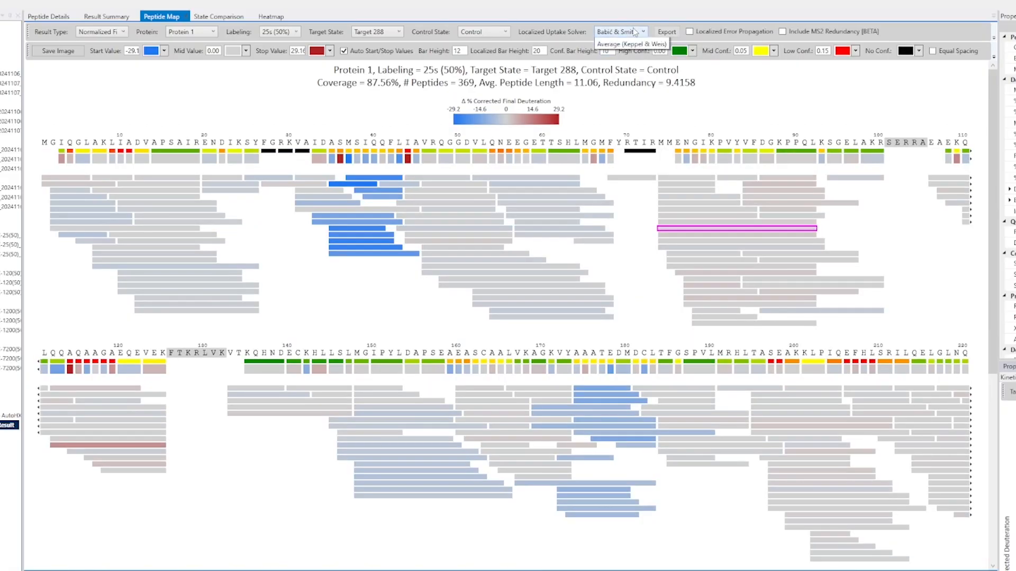
Step: Switch the Localized Uptake Solver between NNLS and Babic & Smith, settling on NNLS
{"action": "left_click", "coordinate": [635, 33]}
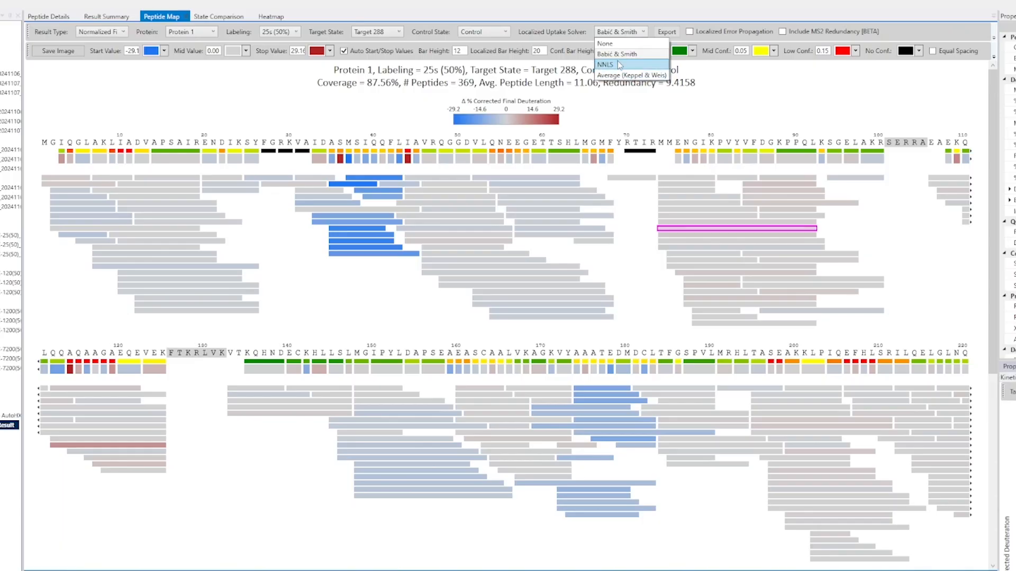
{"action": "left_click", "coordinate": [619, 65]}
{"action": "left_click", "coordinate": [613, 32]}
{"action": "left_click", "coordinate": [621, 55]}
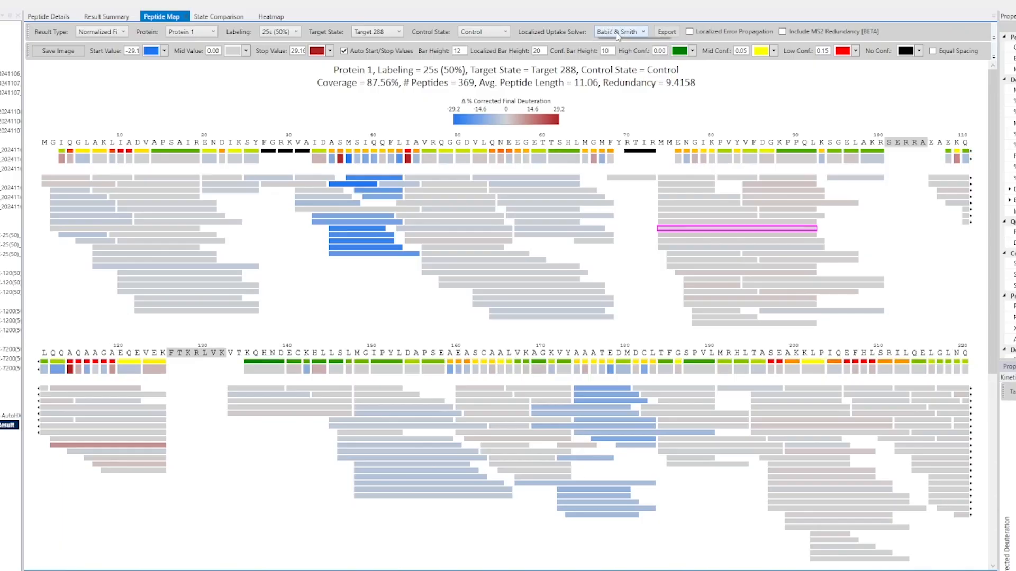
{"action": "left_click", "coordinate": [614, 32]}
{"action": "left_click", "coordinate": [618, 66]}
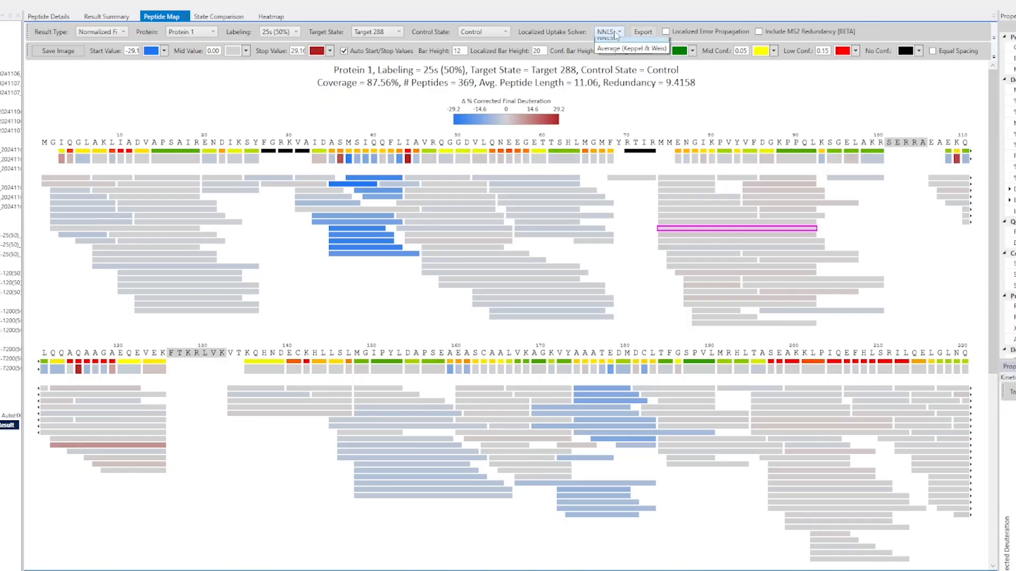
{"action": "left_click", "coordinate": [609, 32]}
{"action": "left_click", "coordinate": [614, 66]}
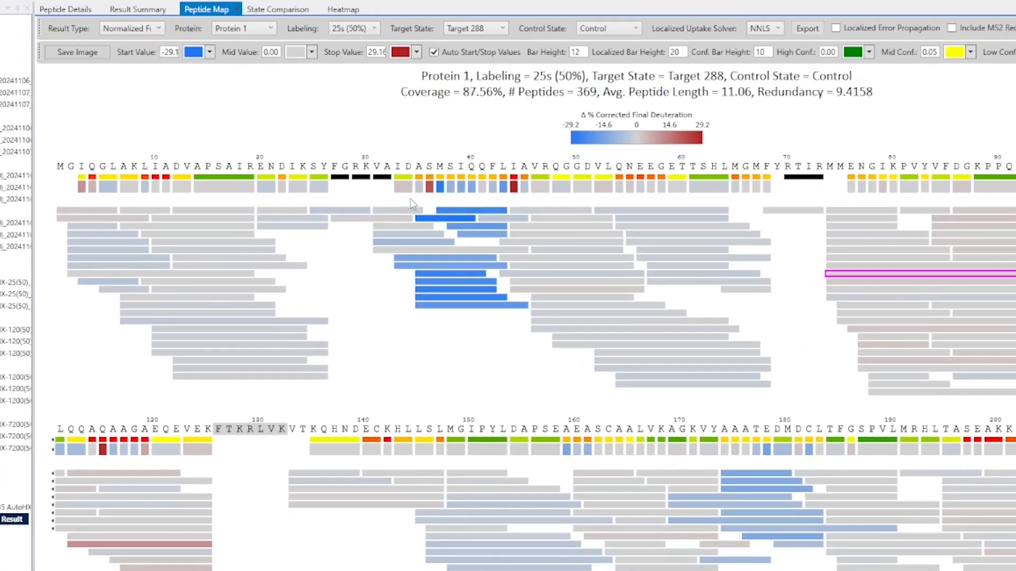
Step: Delete the peptide VAIDASMSIQQFLIA from the coverage map, confirming the deletion
{"action": "left_click", "coordinate": [453, 249]}
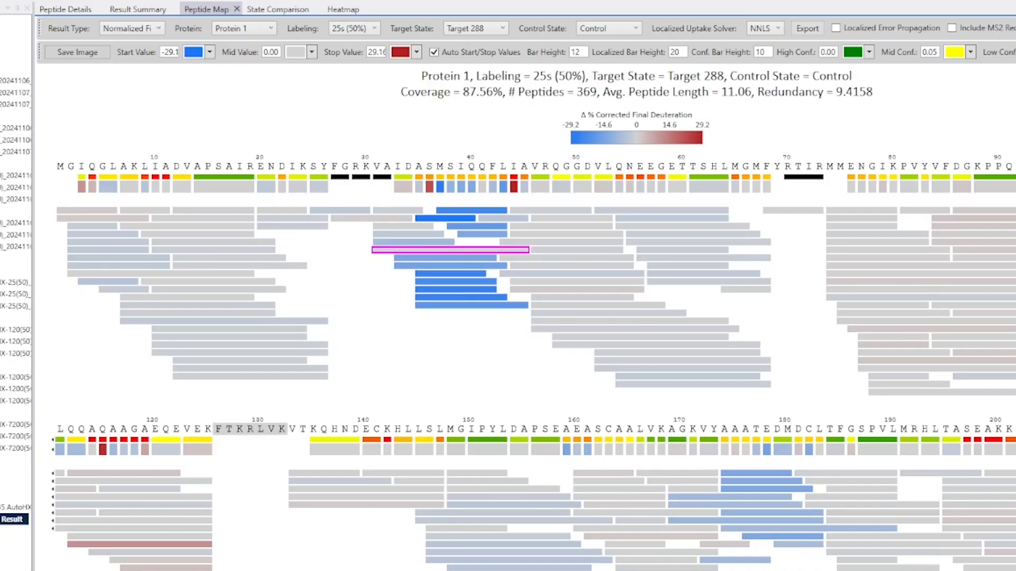
{"action": "key", "text": "Delete"}
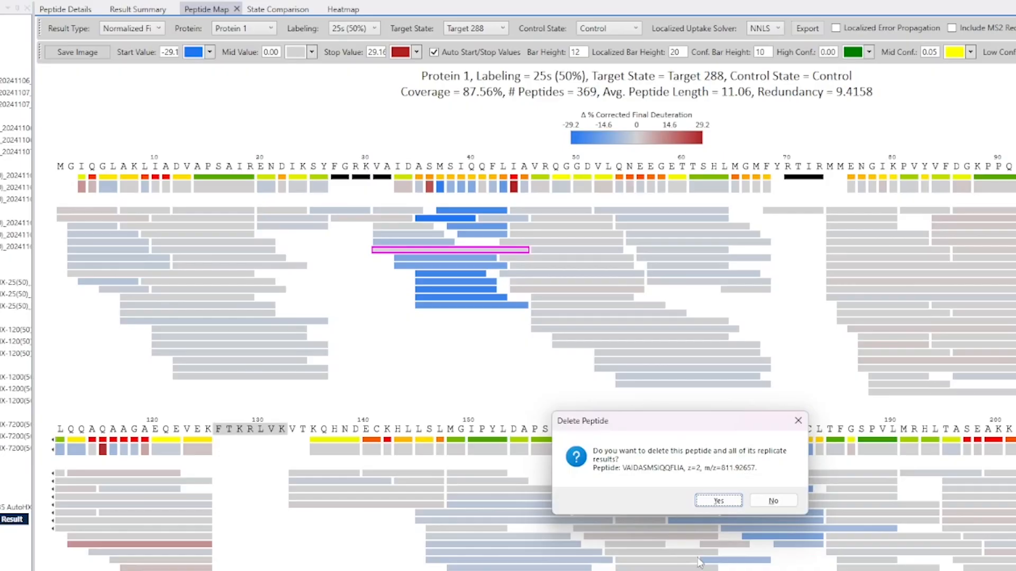
{"action": "left_click", "coordinate": [723, 501]}
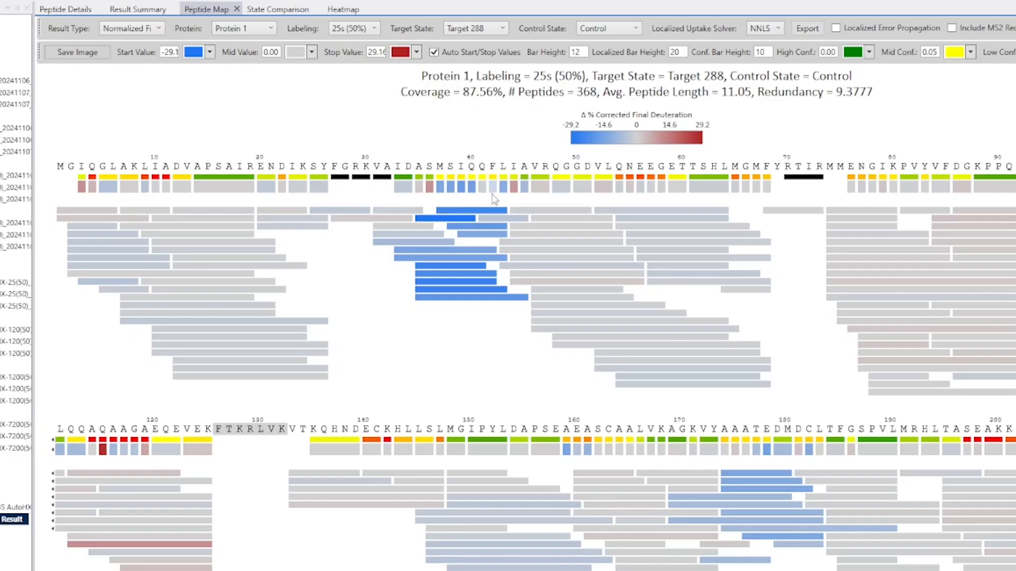
{"action": "left_click", "coordinate": [397, 151]}
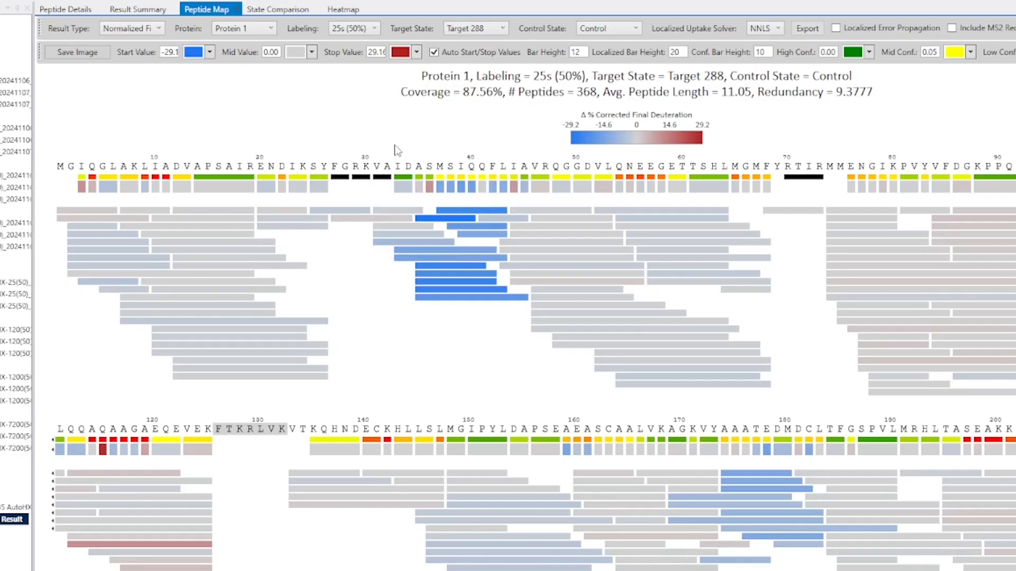